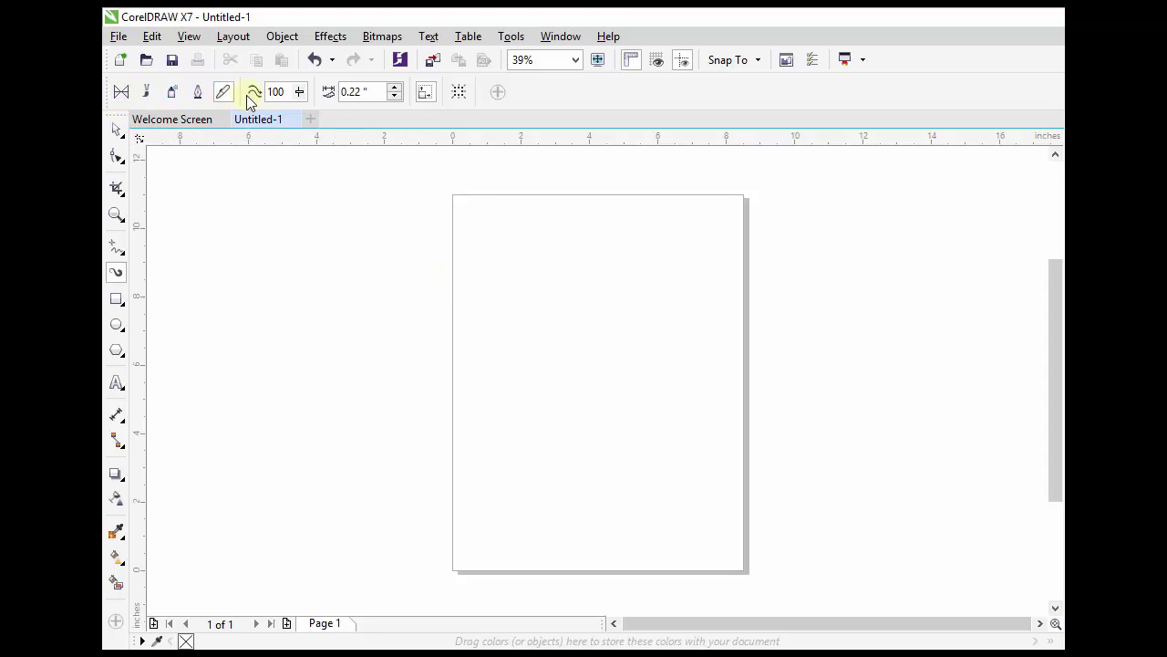
Step: Switch the Artistic Media tool to Preset mode on the property bar
left_click(125, 94)
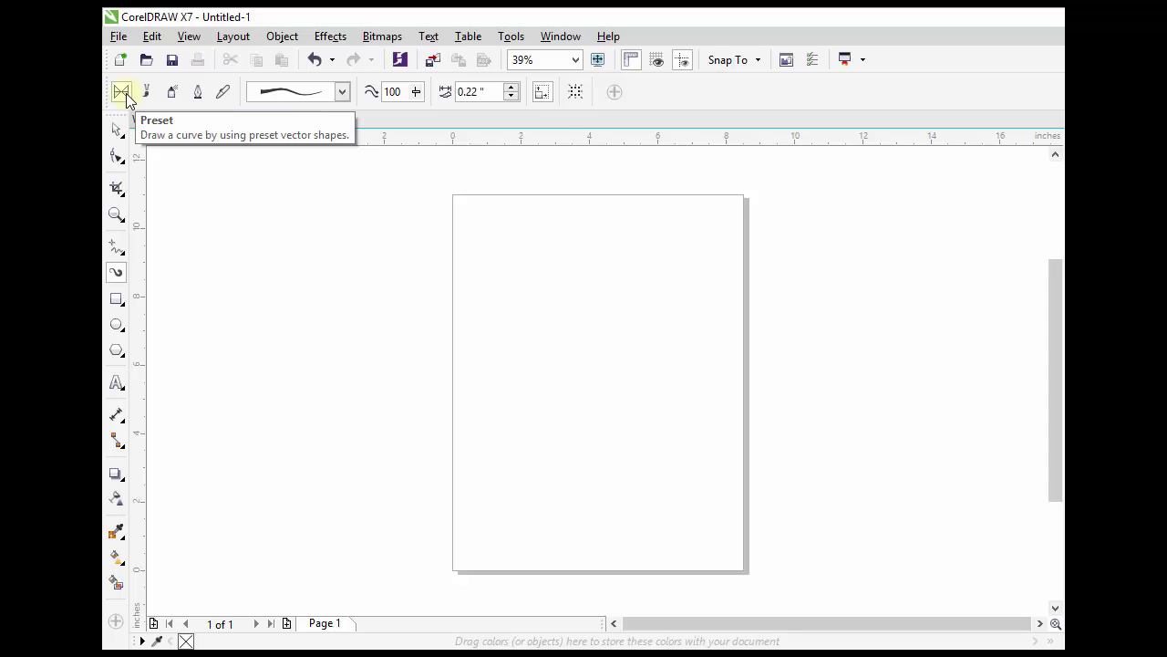
Step: Draw a vertical stroke near the page top using the third preset stroke shape, then deselect it
left_click(343, 92)
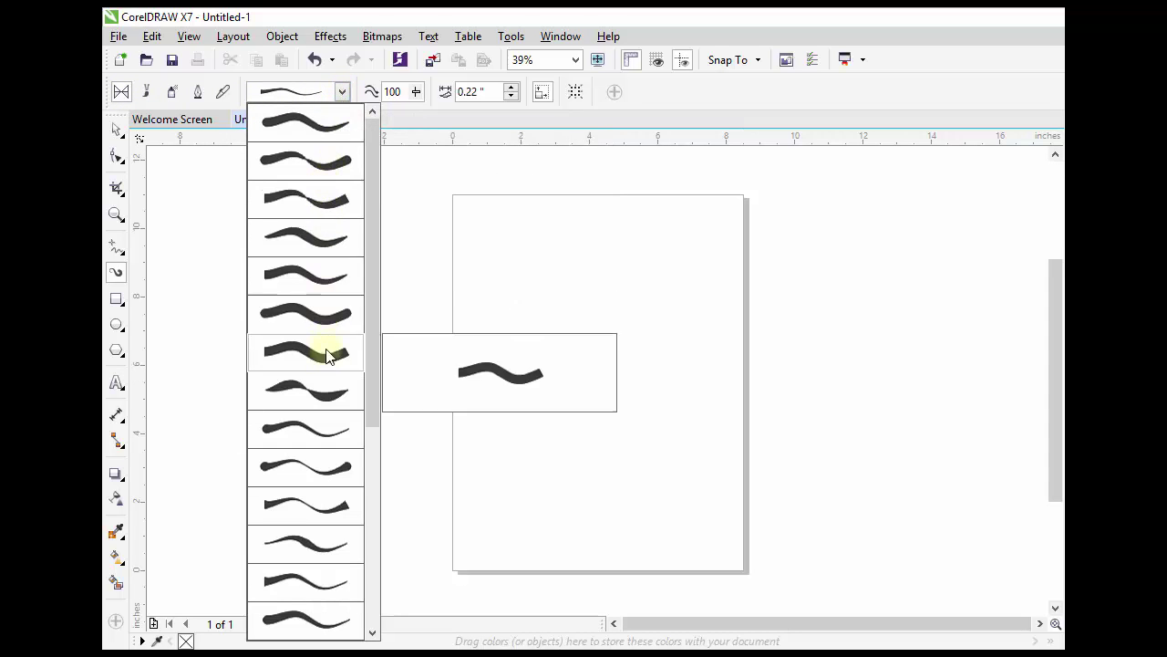
left_click(304, 195)
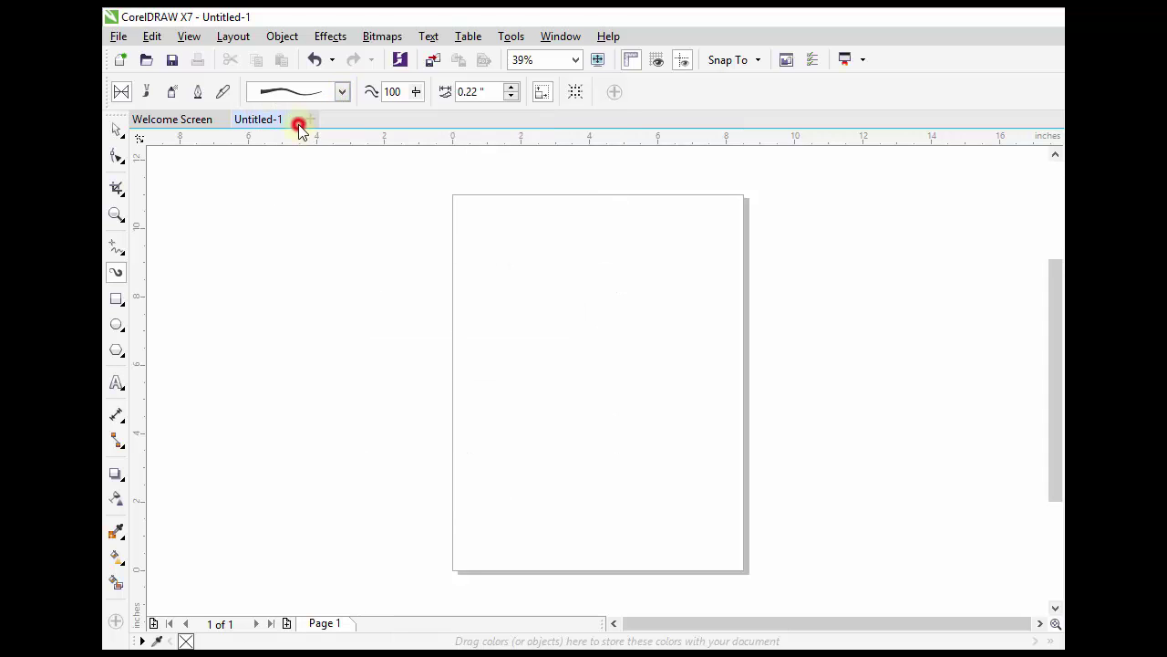
left_click(589, 246)
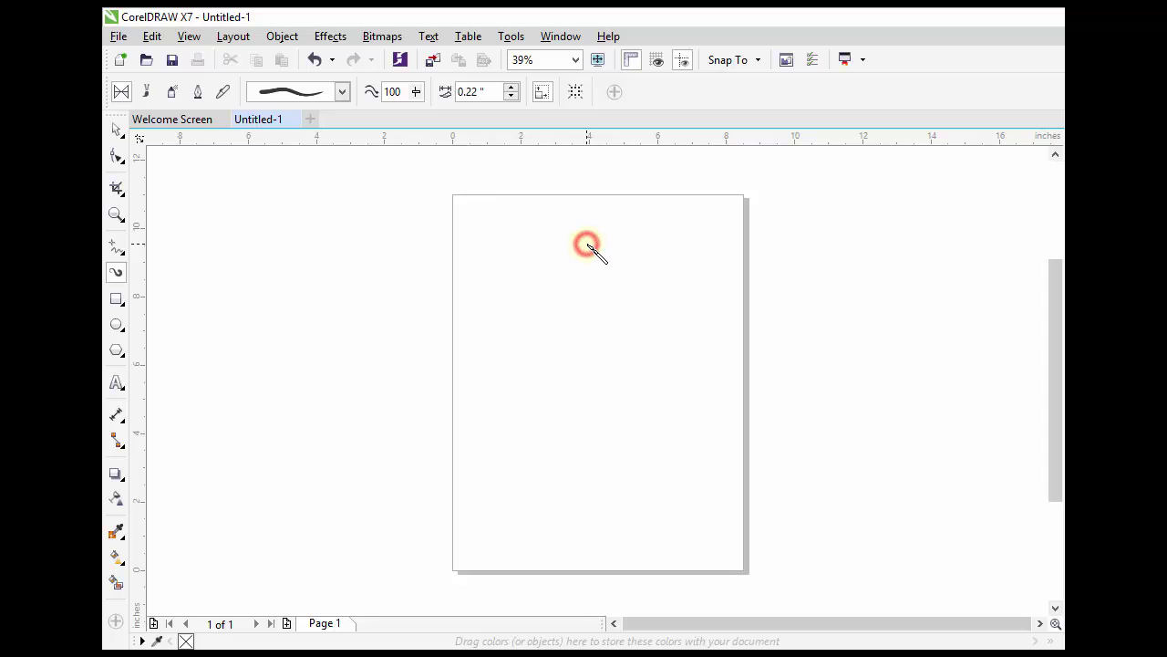
left_click_drag(588, 253, 587, 296)
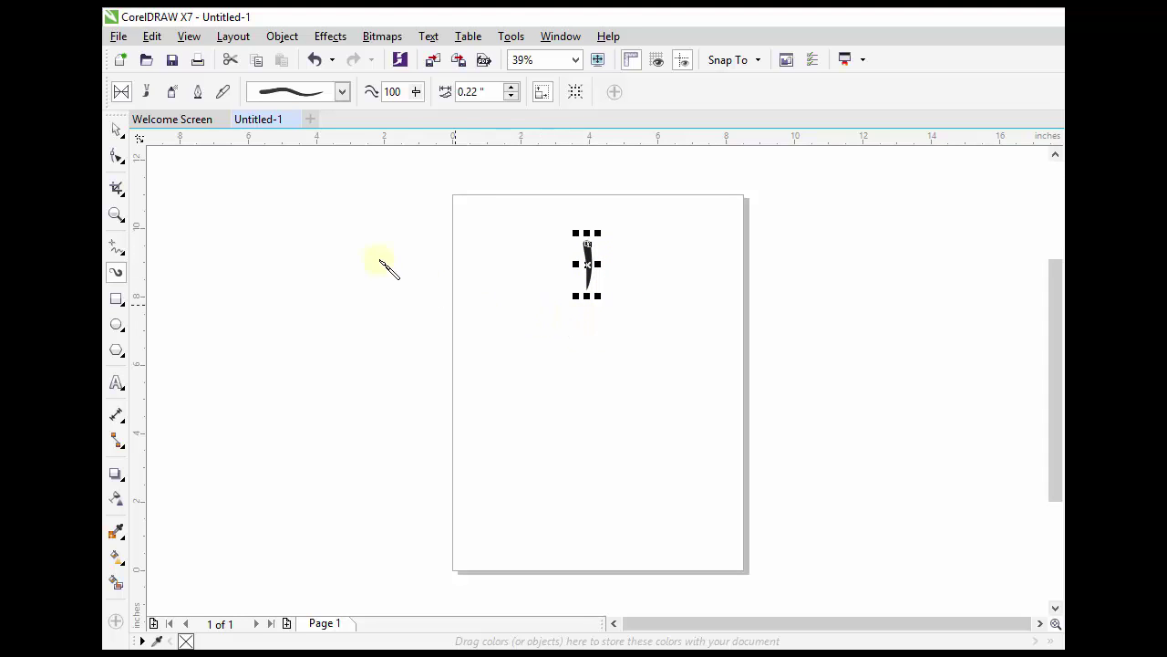
left_click(116, 129)
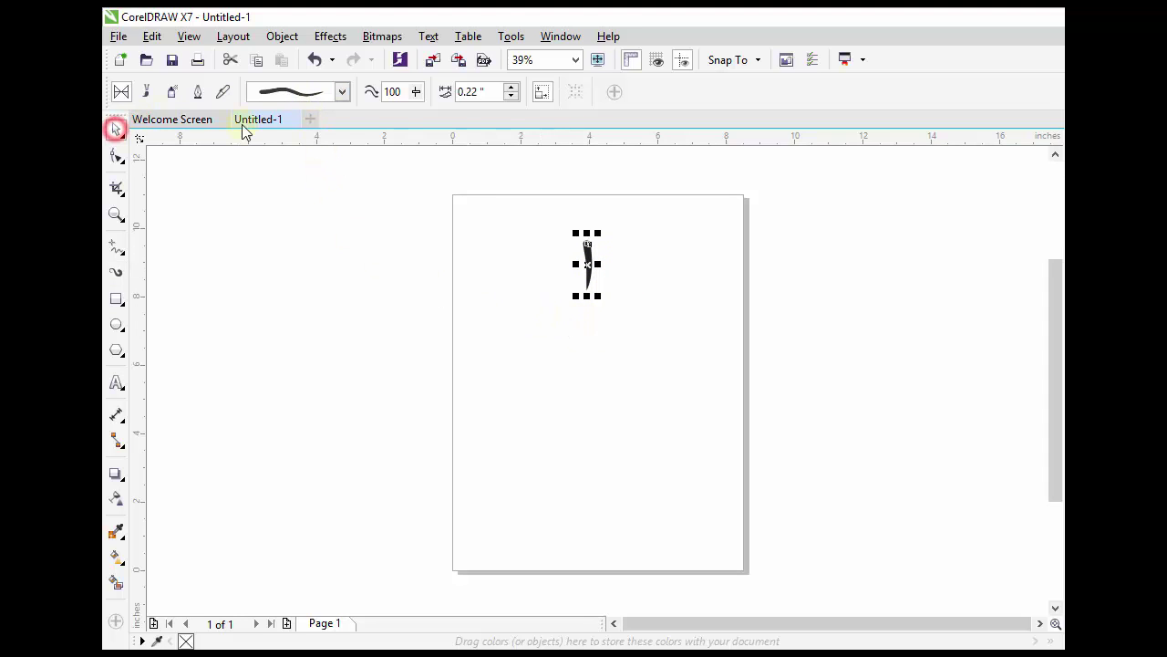
left_click(366, 182)
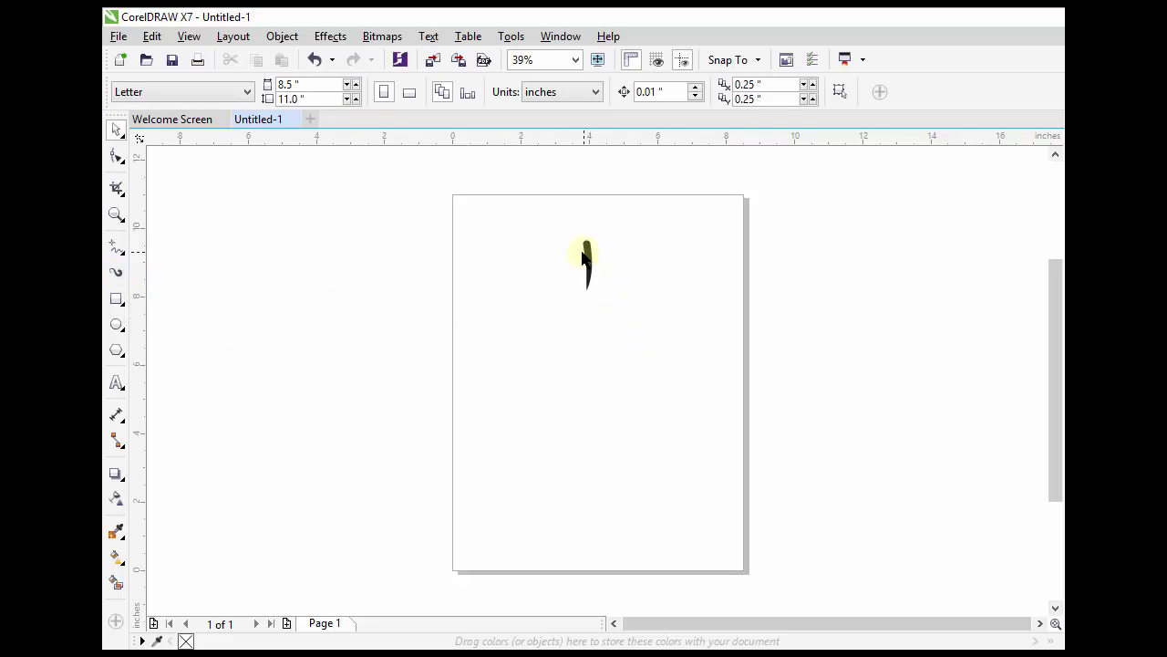
Step: Draw a curved thick-middle preset stroke to the right of the first, then deselect it
left_click(116, 276)
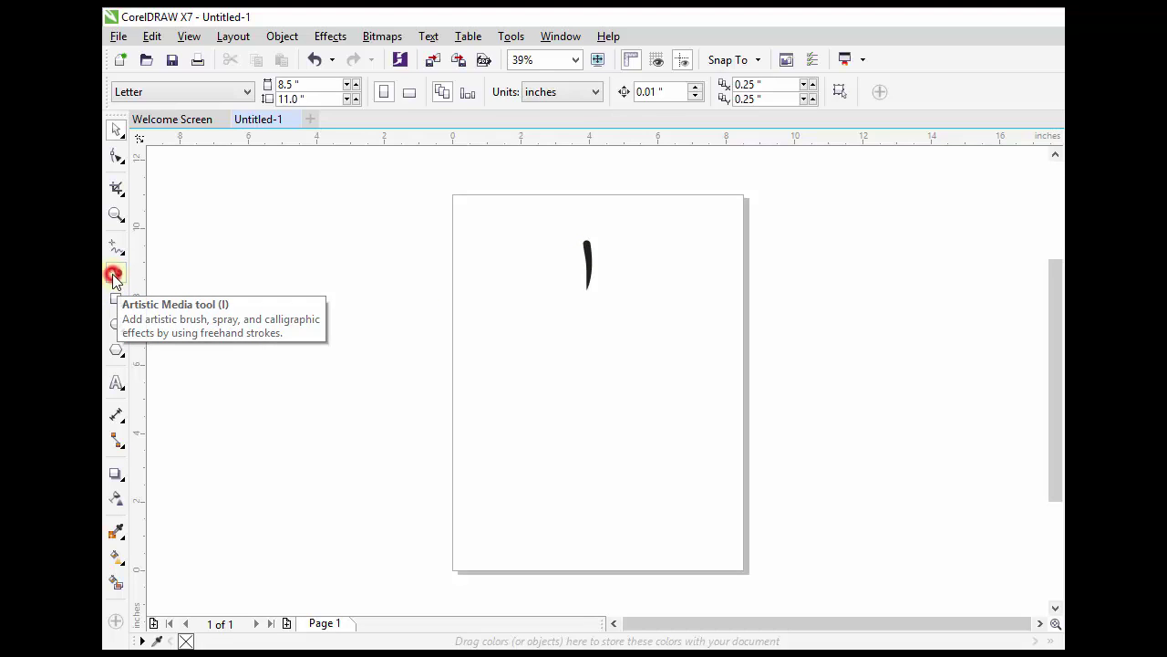
left_click(346, 93)
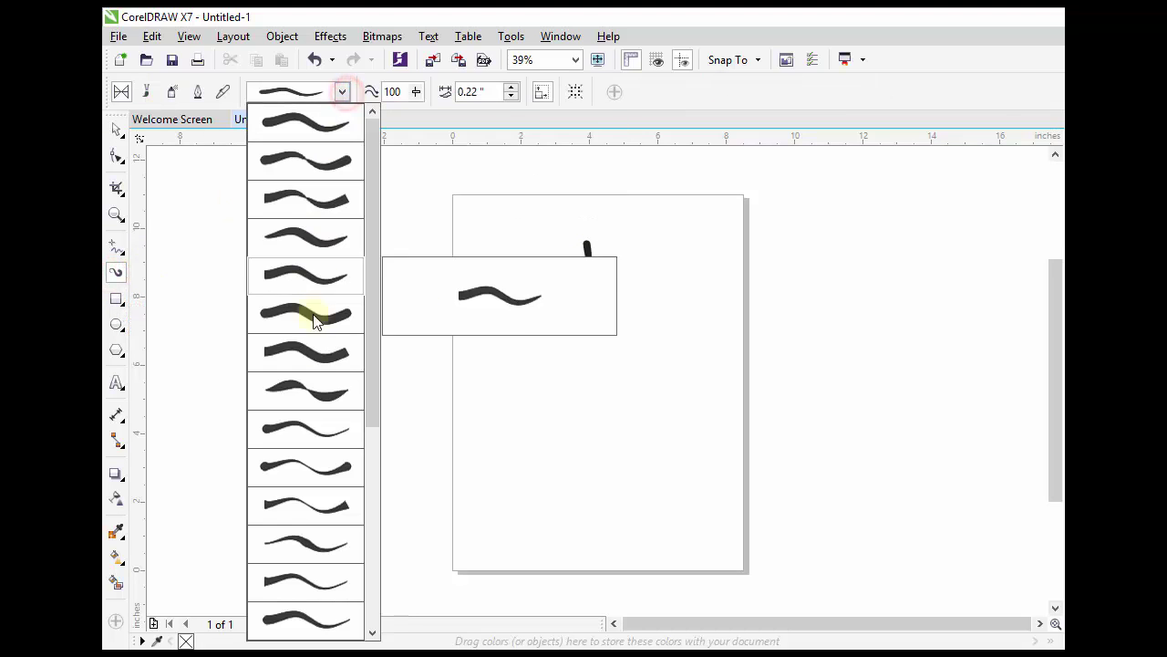
left_click(311, 393)
left_click_drag(655, 236, 648, 299)
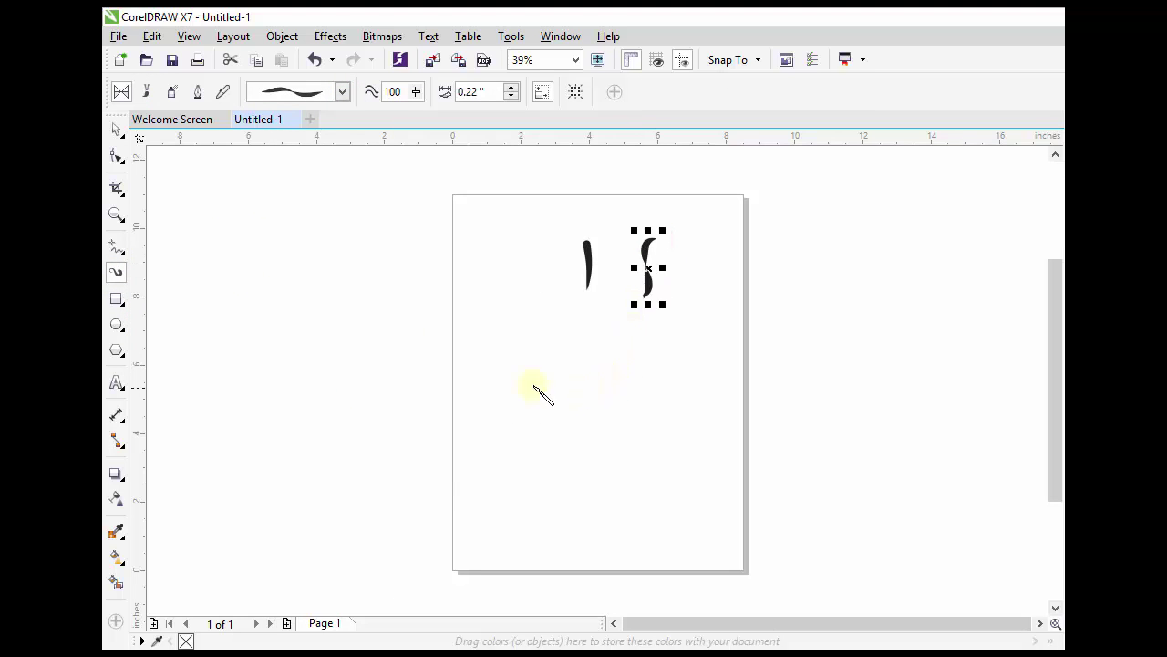
left_click(116, 130)
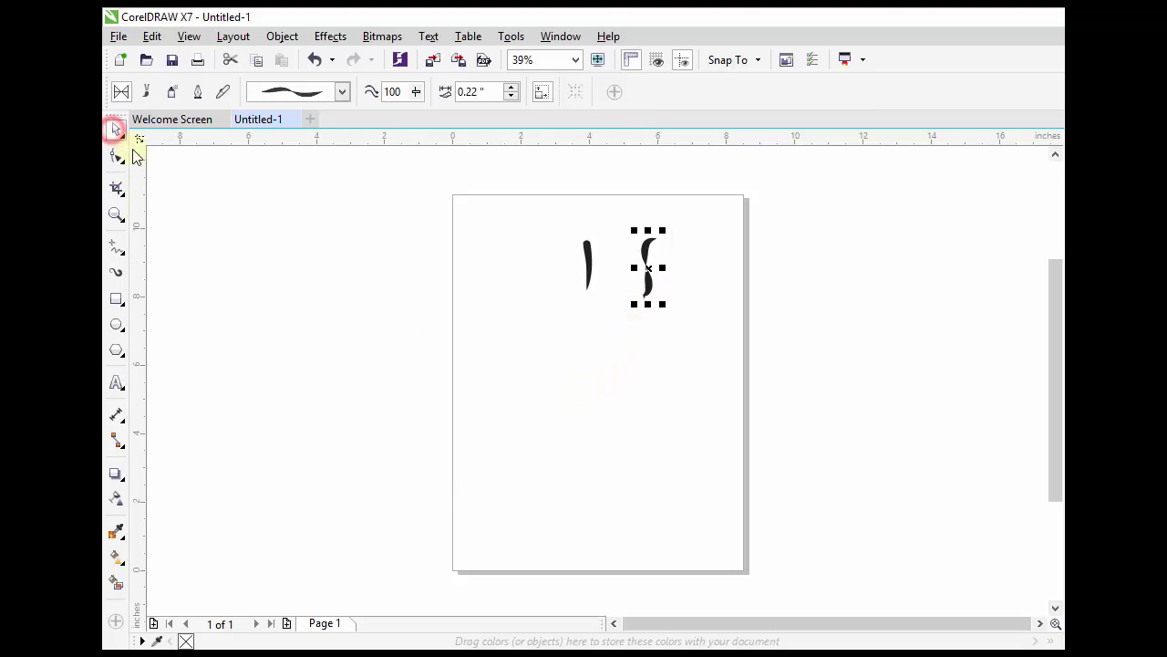
left_click(205, 208)
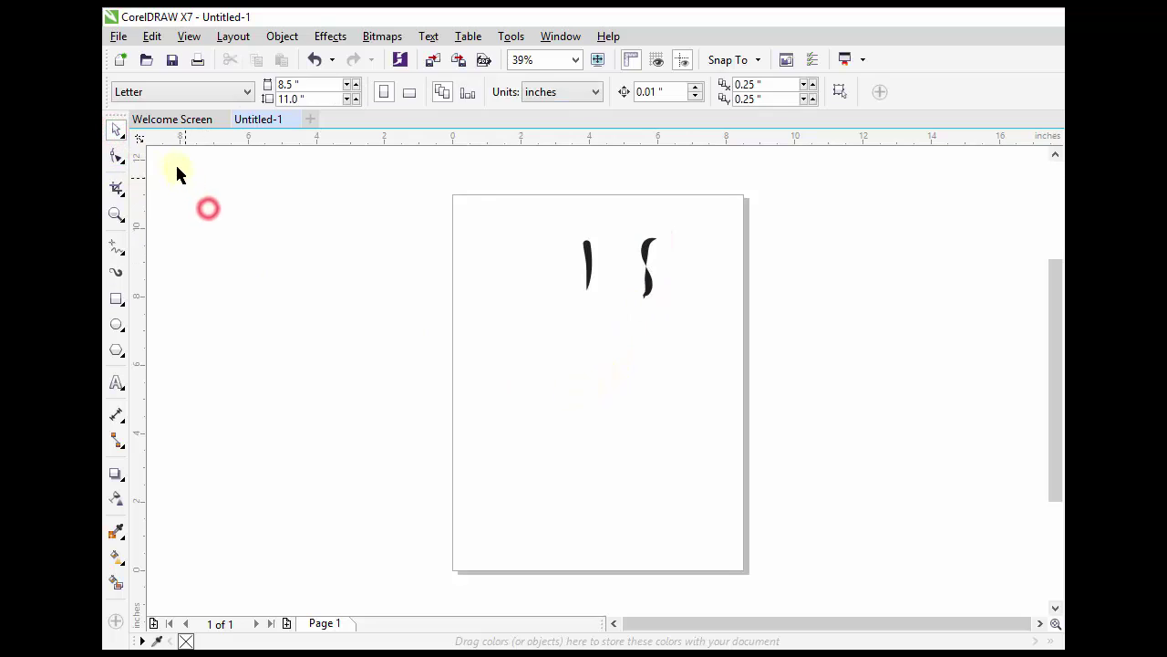
Step: In Brush mode, draw two strokes with the second Splatter brush below the first strokes
left_click(116, 274)
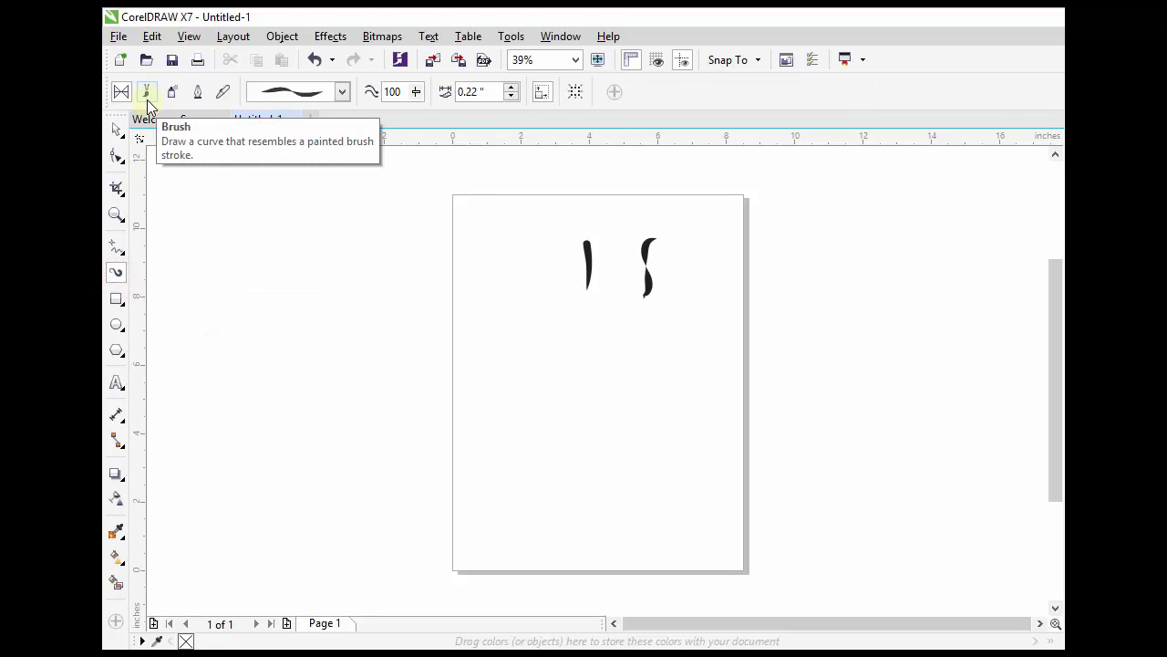
left_click(147, 99)
left_click(146, 98)
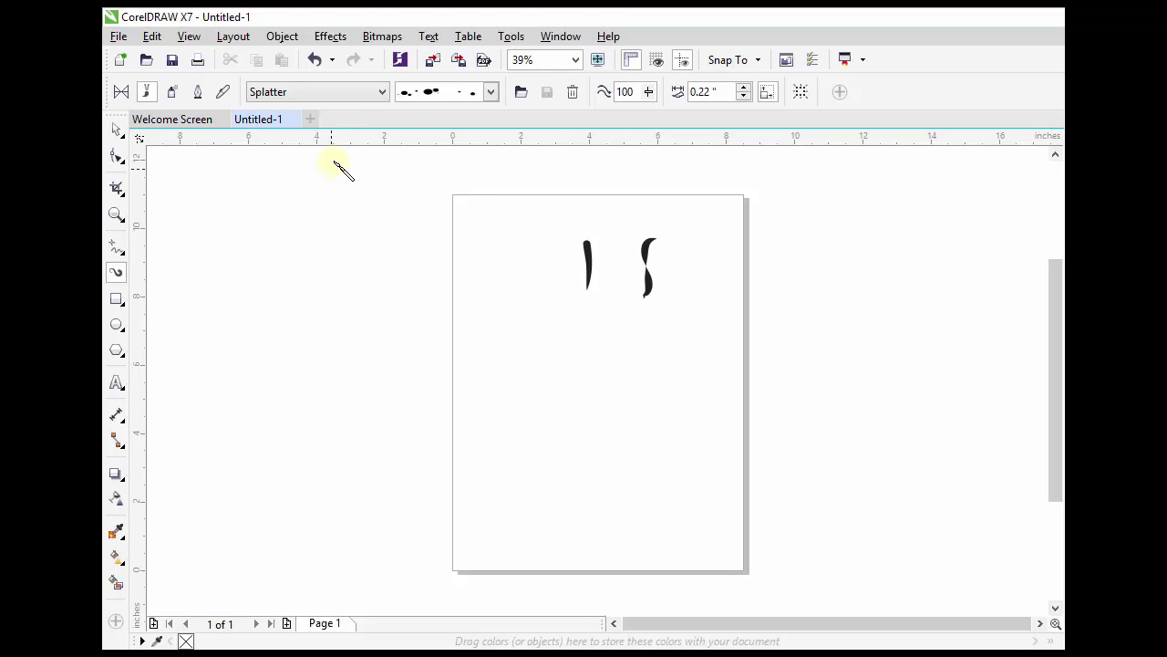
left_click(492, 92)
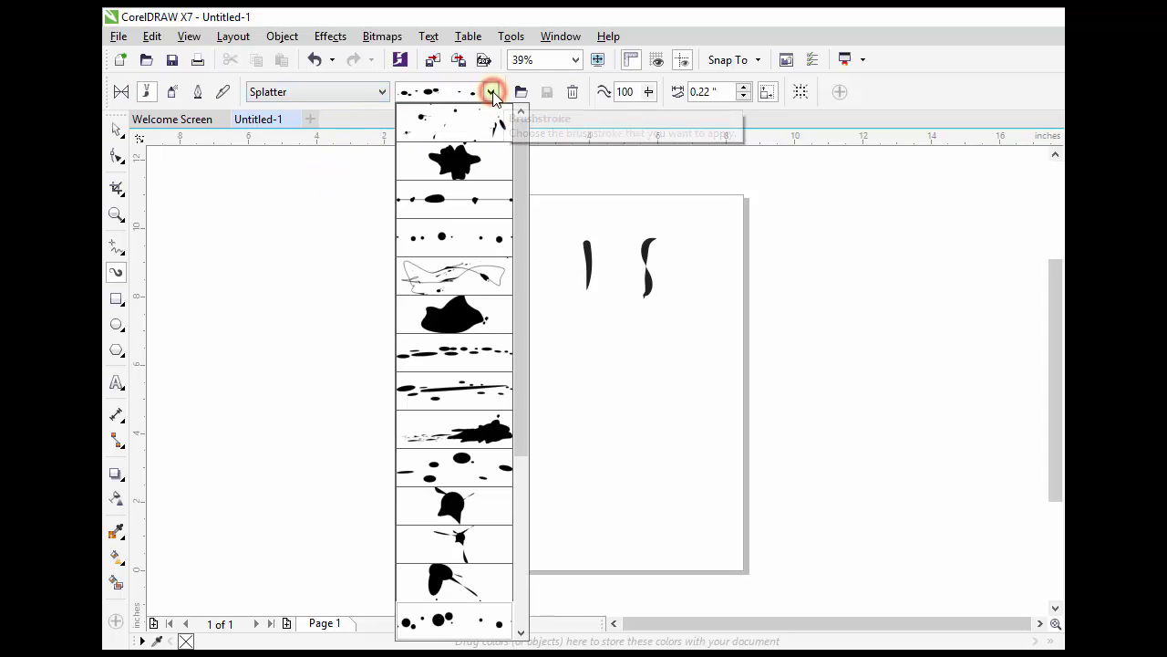
left_click(472, 175)
mouse_move(571, 319)
left_mouse_down()
mouse_move(572, 364)
mouse_move(552, 376)
left_mouse_up()
mouse_move(635, 349)
left_mouse_down()
mouse_move(675, 334)
mouse_move(684, 352)
mouse_move(664, 387)
left_mouse_up()
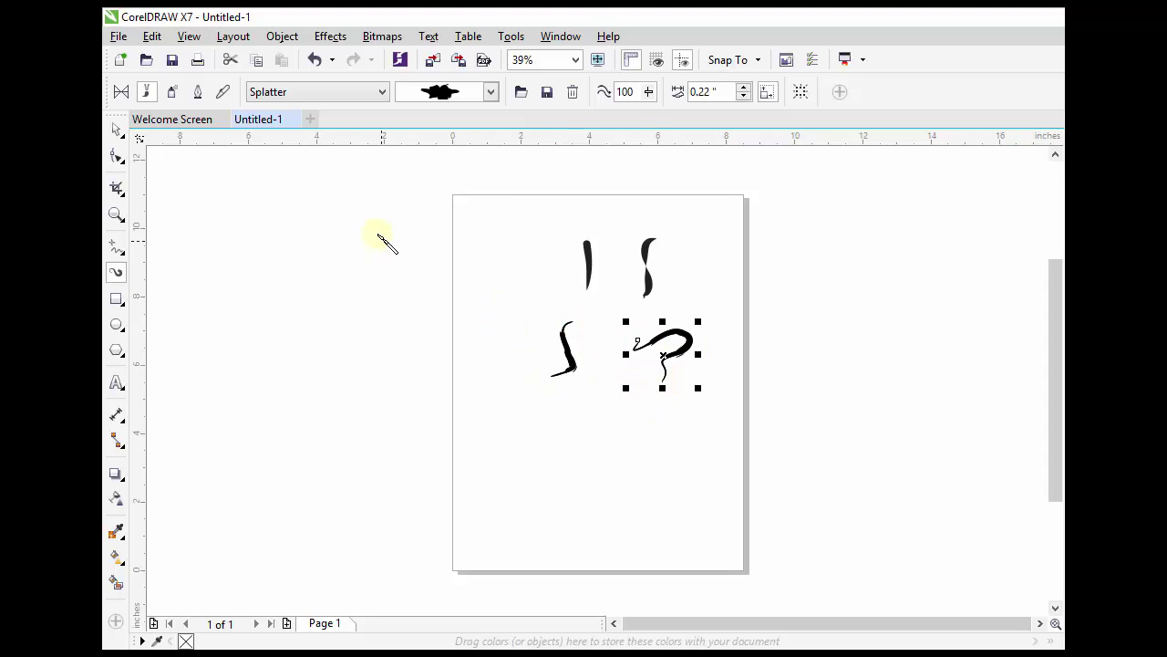
left_click(116, 130)
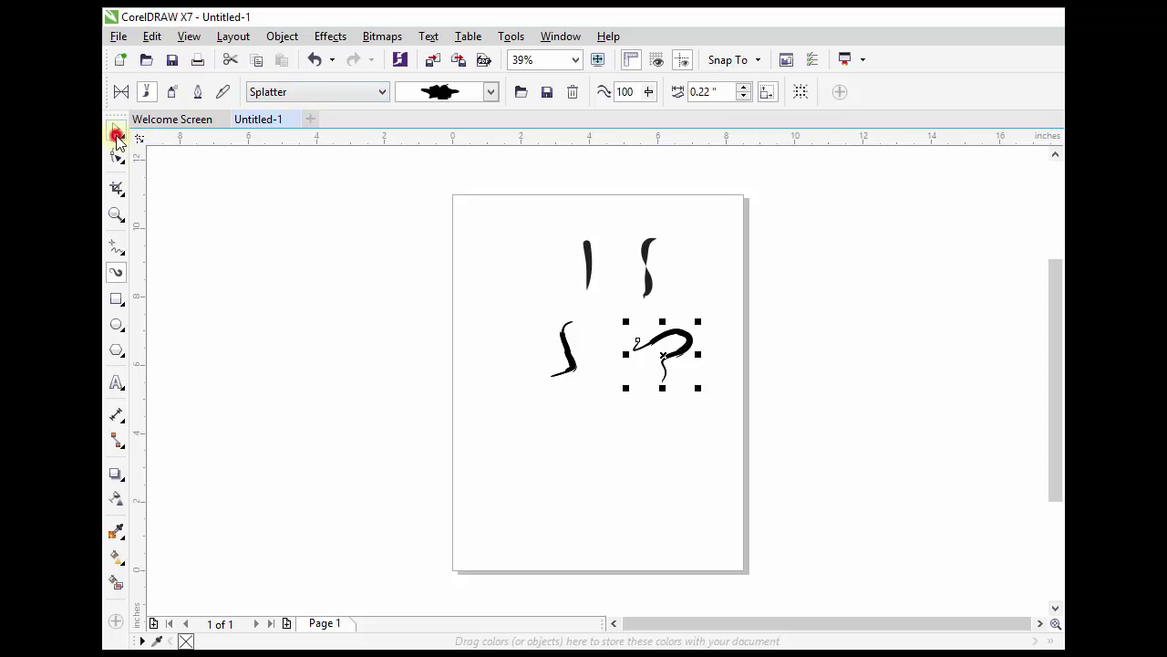
left_click(262, 247)
Step: Add a long trailing Splatter brush stroke below the others and deselect it
left_click(114, 274)
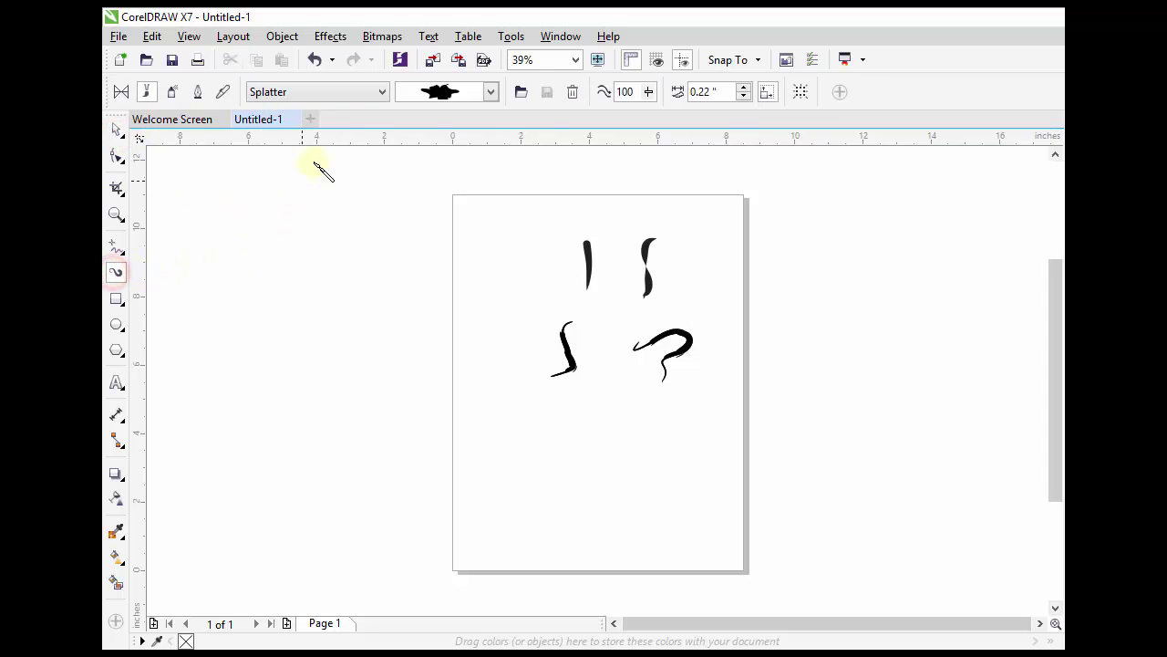
left_click(492, 92)
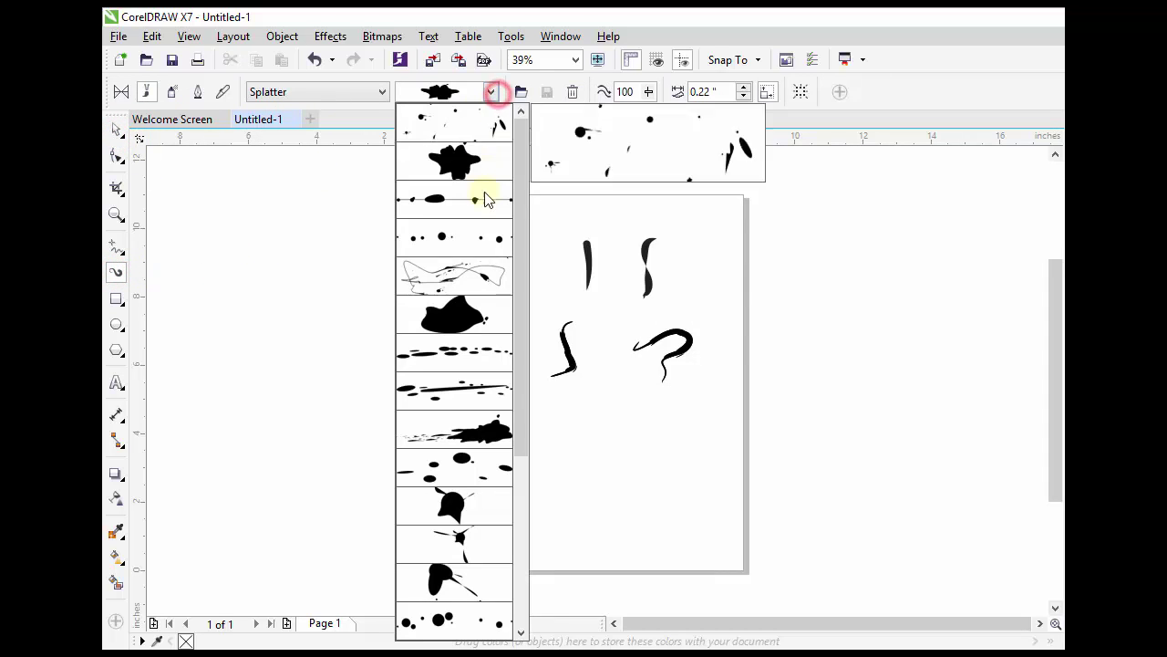
left_click(478, 438)
left_click_drag(643, 410, 610, 461)
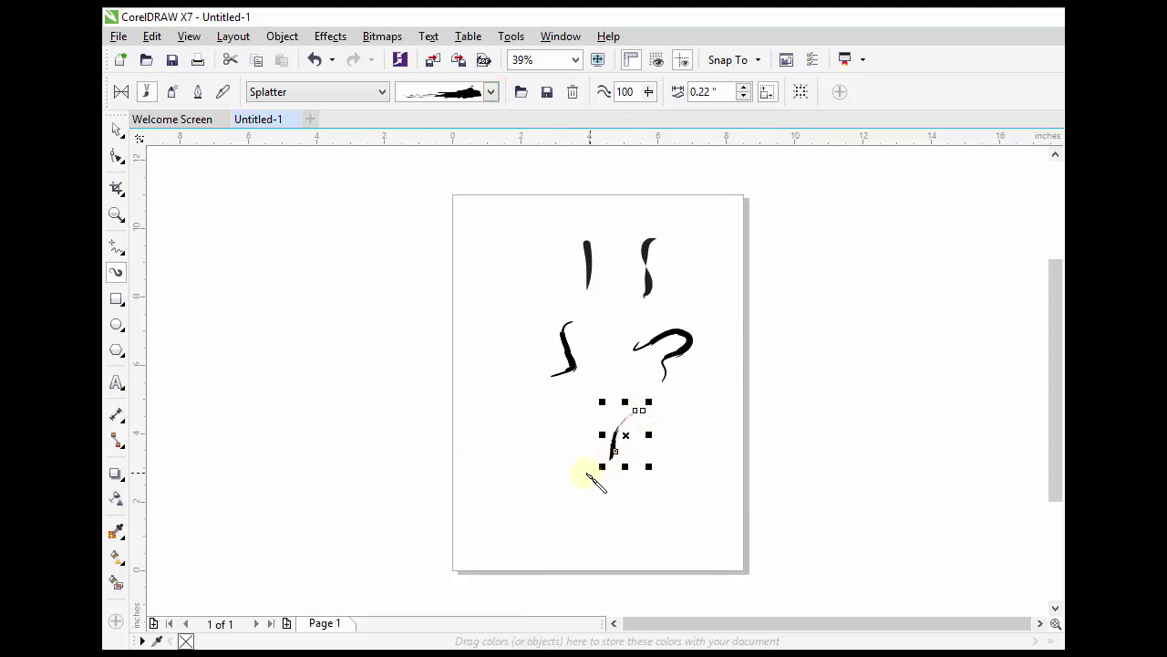
left_click(116, 129)
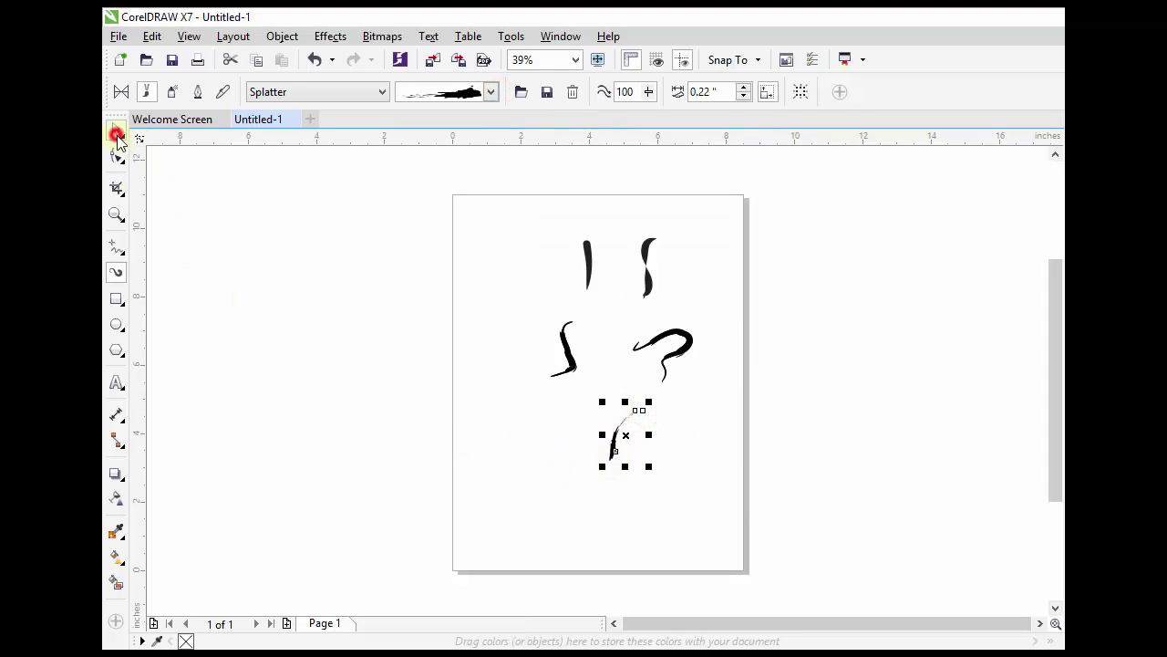
left_click(272, 261)
left_click(115, 271)
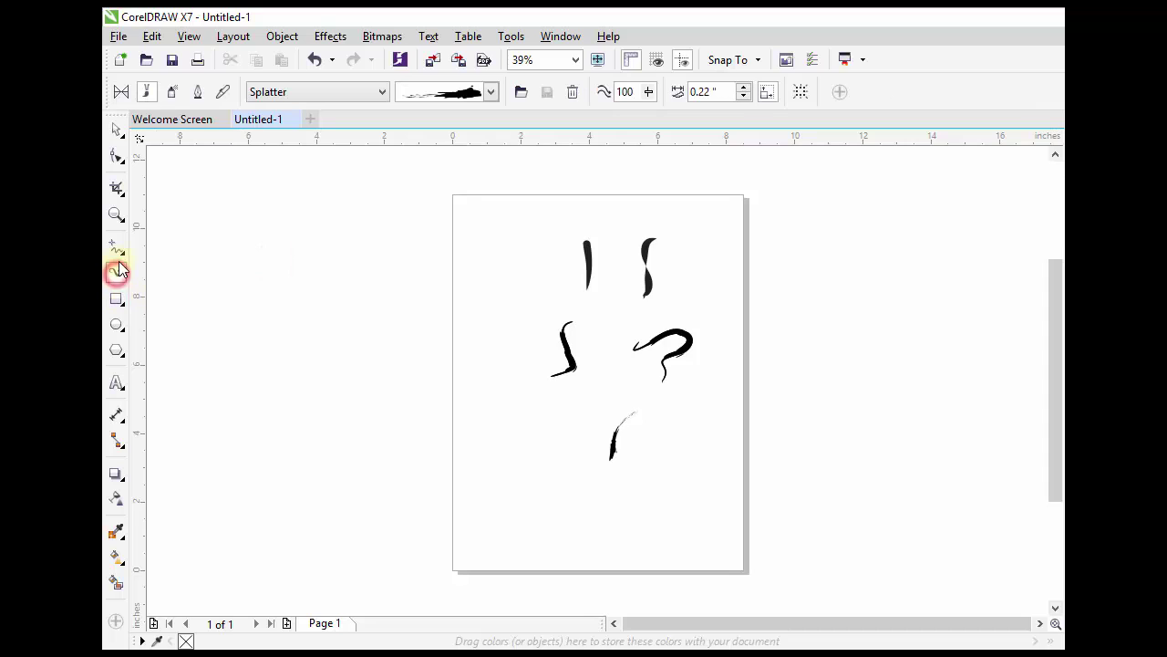
Step: In Sprayer mode, spray three rainbow swirl strokes at the lower left, lower right and upper left
left_click(172, 95)
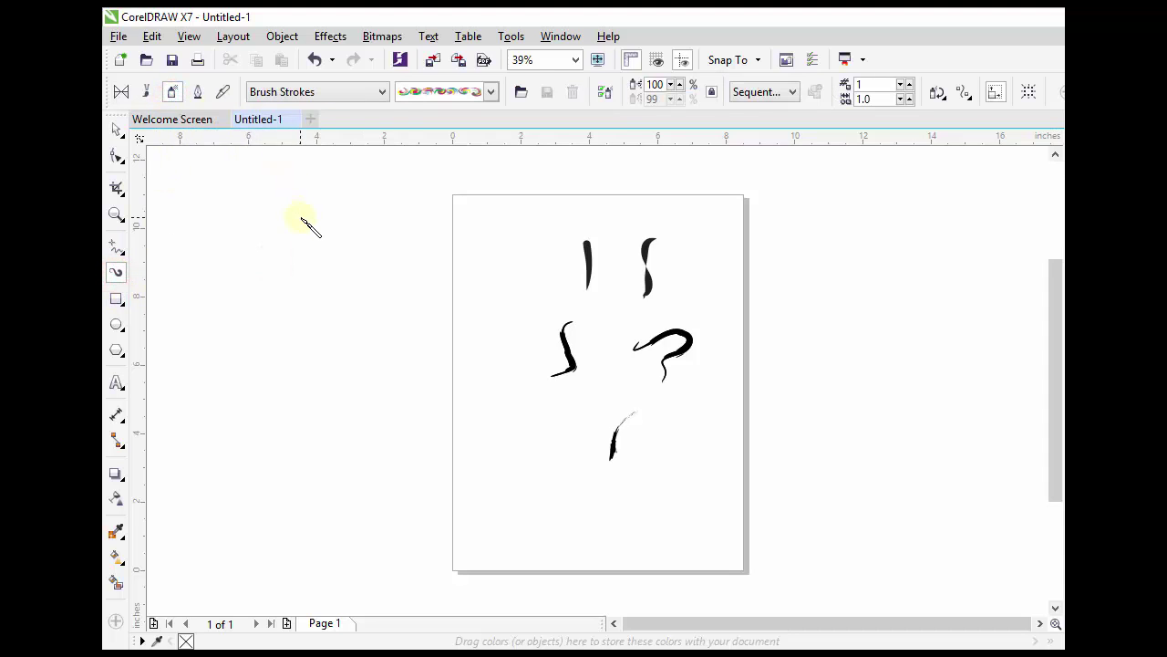
left_click(493, 96)
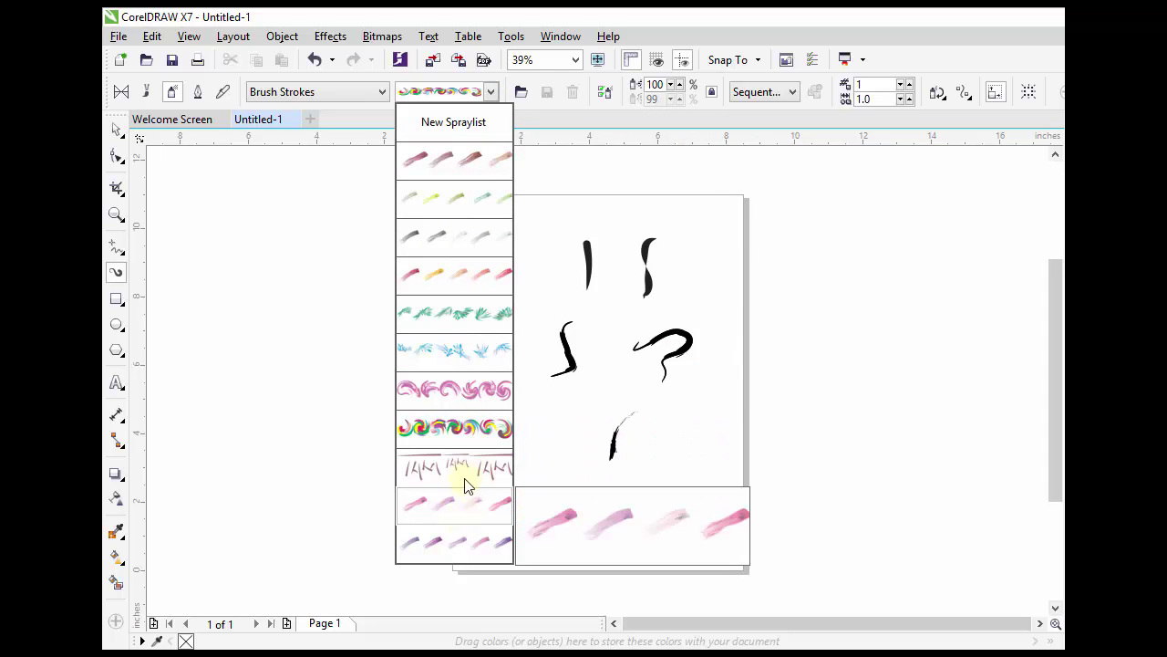
left_click(459, 430)
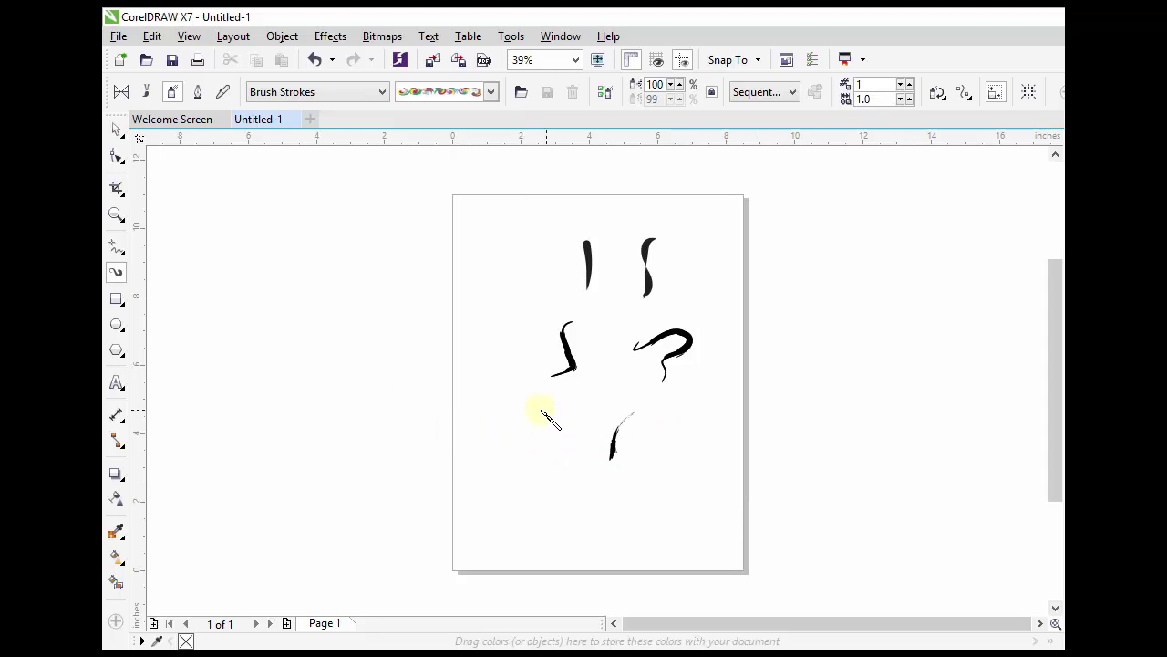
left_click_drag(538, 412, 524, 460)
mouse_move(699, 456)
left_mouse_down()
mouse_move(685, 433)
mouse_move(693, 479)
left_mouse_up()
left_click_drag(515, 256, 508, 363)
left_click(116, 128)
left_click(273, 315)
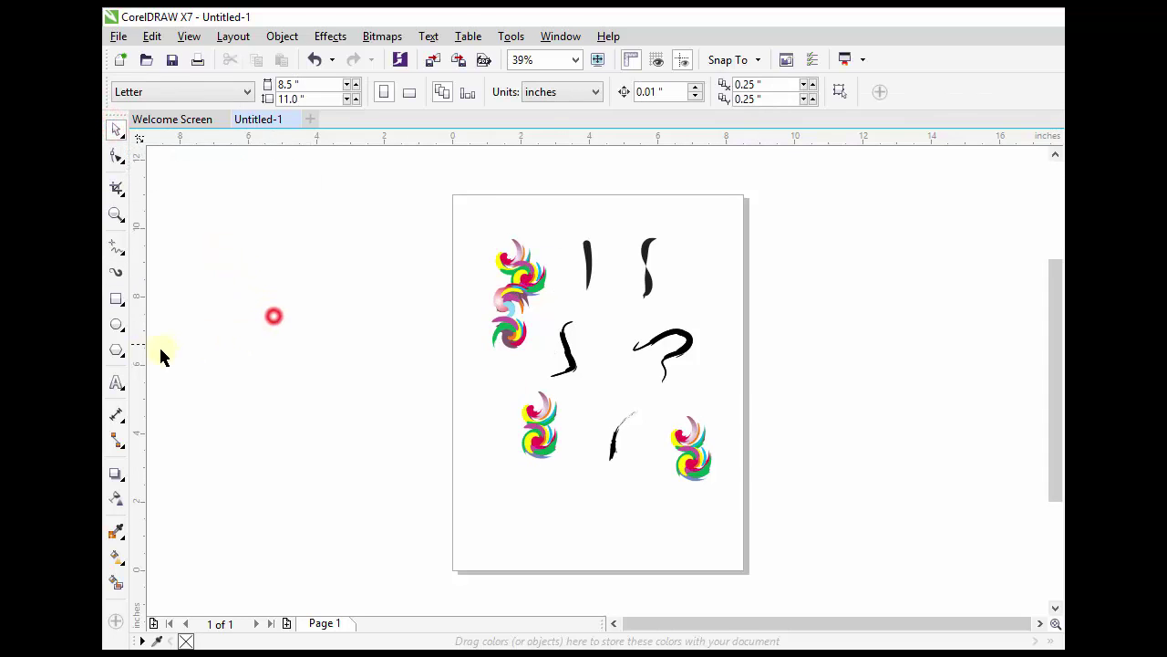
Step: Spray red-yellow and pink brush-streak strokes along the page's top right and top left edge
left_click(111, 271)
left_click(491, 91)
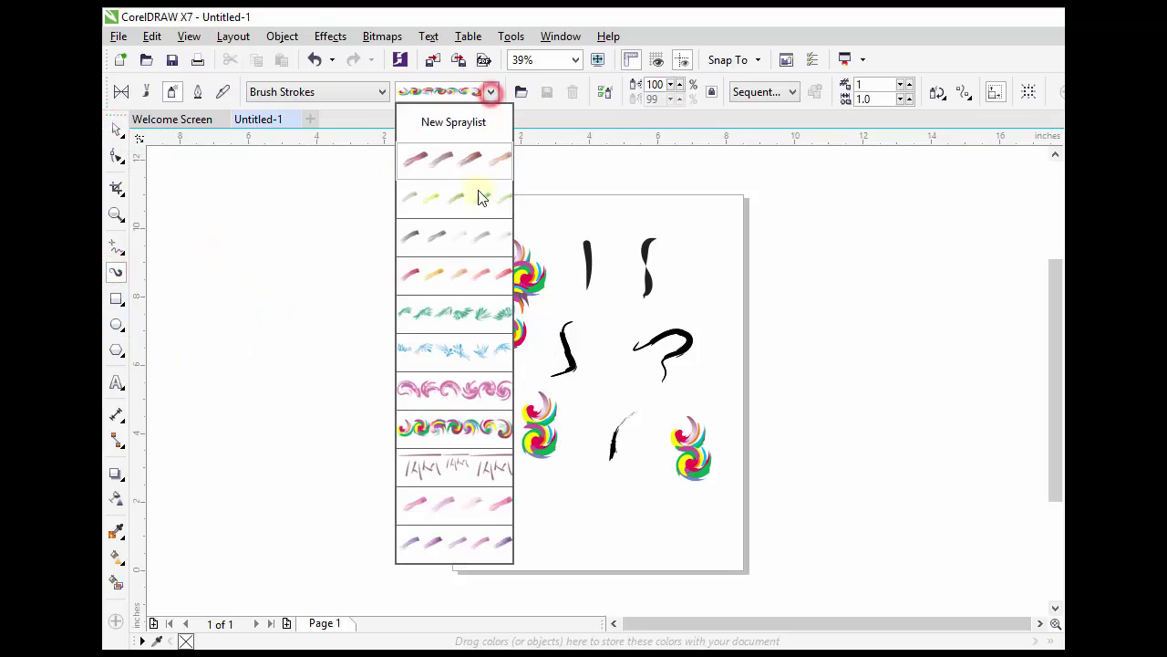
left_click(465, 264)
left_click_drag(737, 217, 679, 255)
left_click_drag(574, 190, 526, 222)
left_click(117, 134)
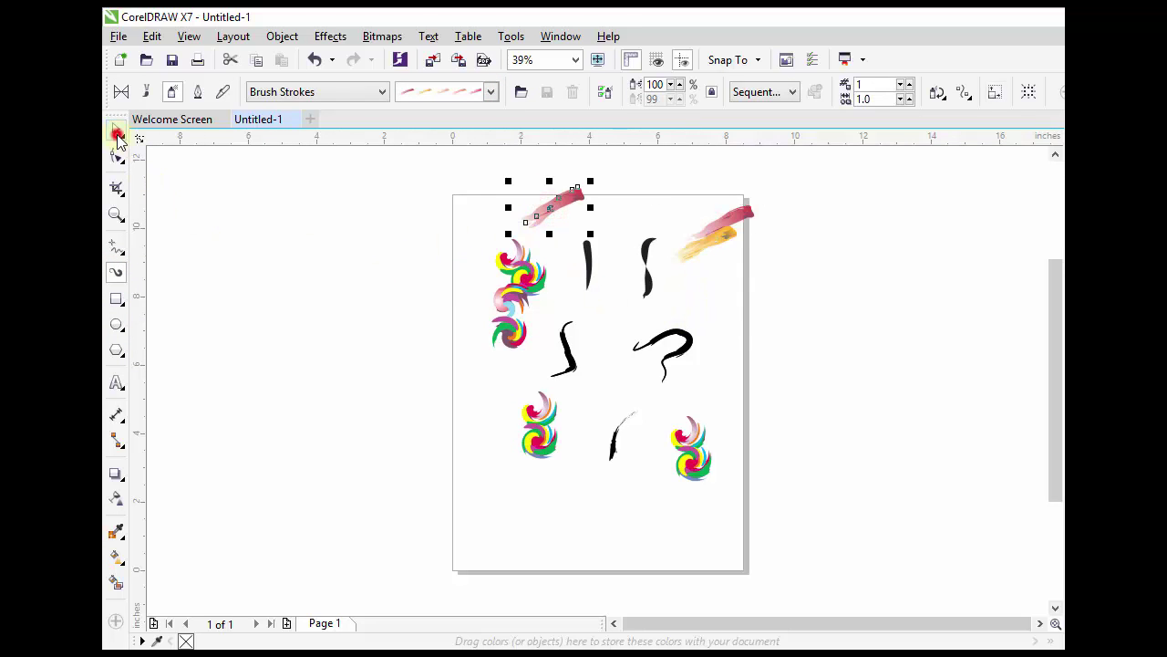
left_click(268, 292)
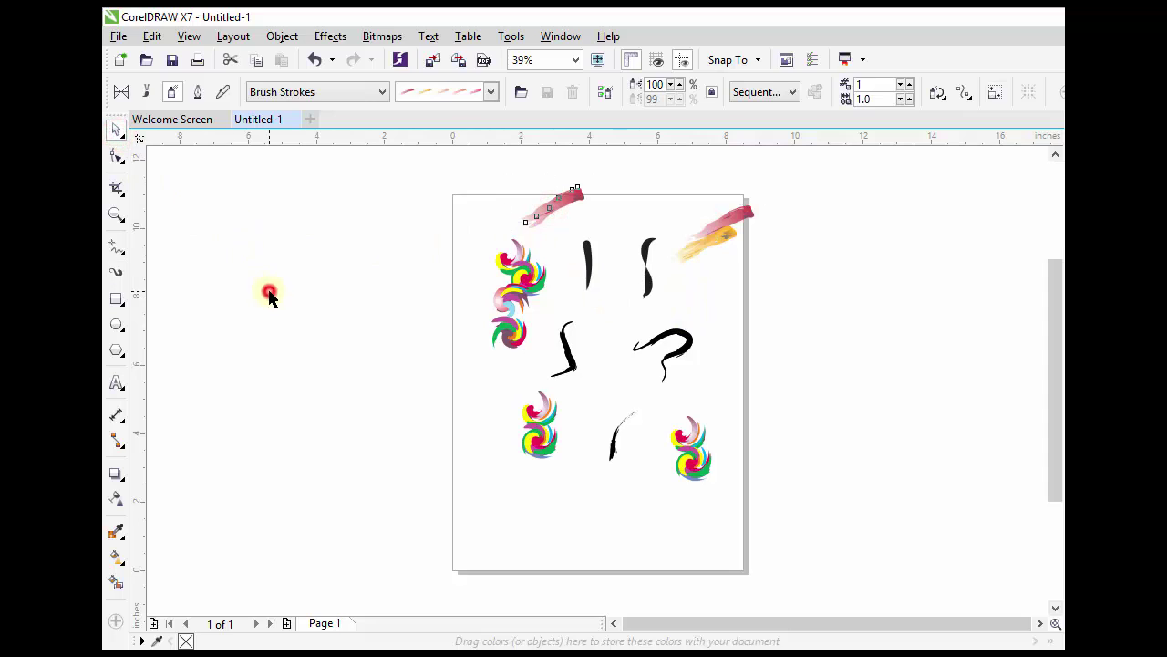
Step: In Calligraphic mode with smoothing lowered to about 10, draw thin strokes down the left edge and right side
left_click(116, 270)
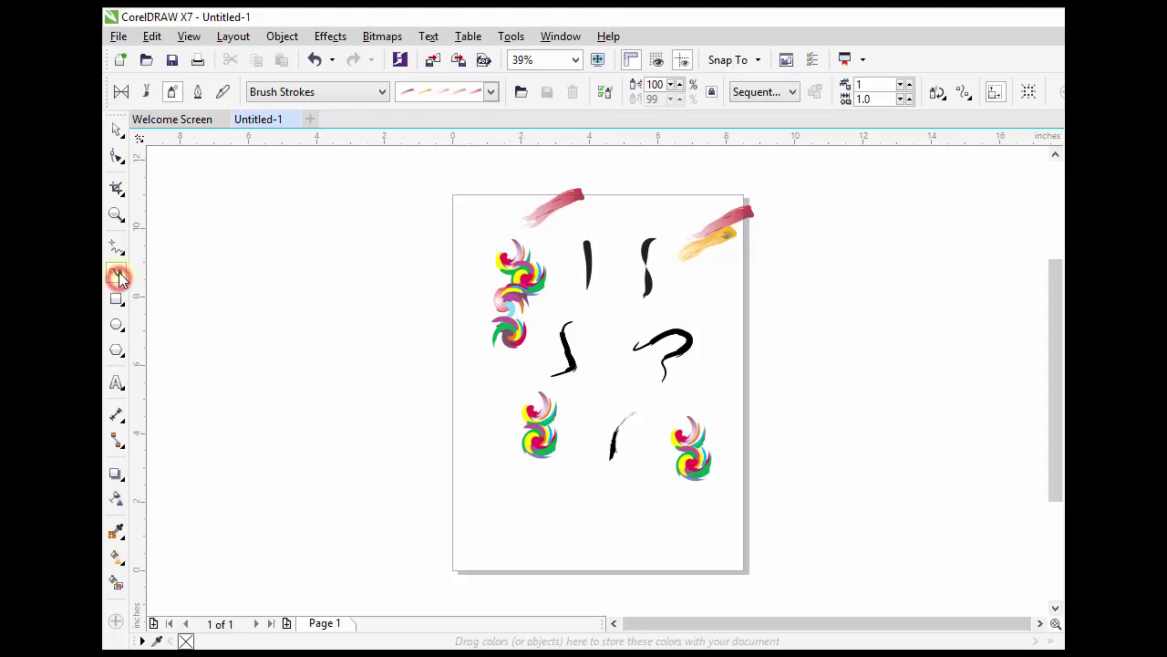
left_click(198, 94)
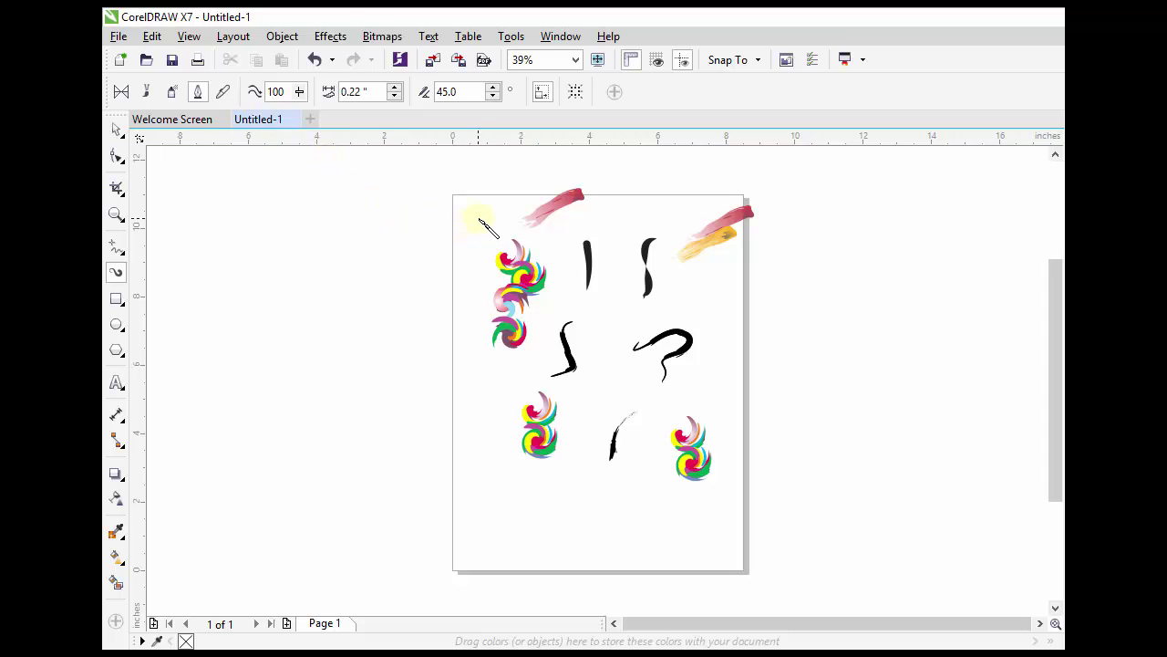
mouse_move(479, 221)
left_mouse_down()
mouse_move(461, 306)
mouse_move(469, 370)
left_mouse_up()
mouse_move(299, 92)
left_mouse_down()
mouse_move(305, 120)
mouse_move(245, 137)
left_mouse_up()
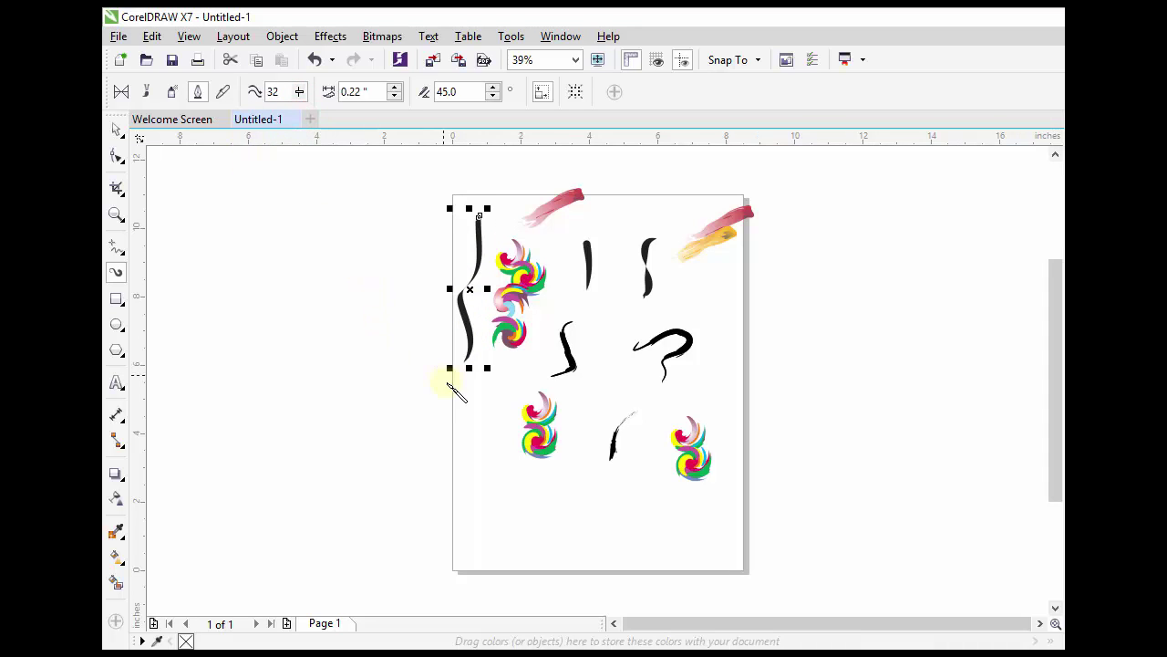
mouse_move(470, 388)
left_mouse_down()
mouse_move(488, 450)
mouse_move(461, 457)
left_mouse_up()
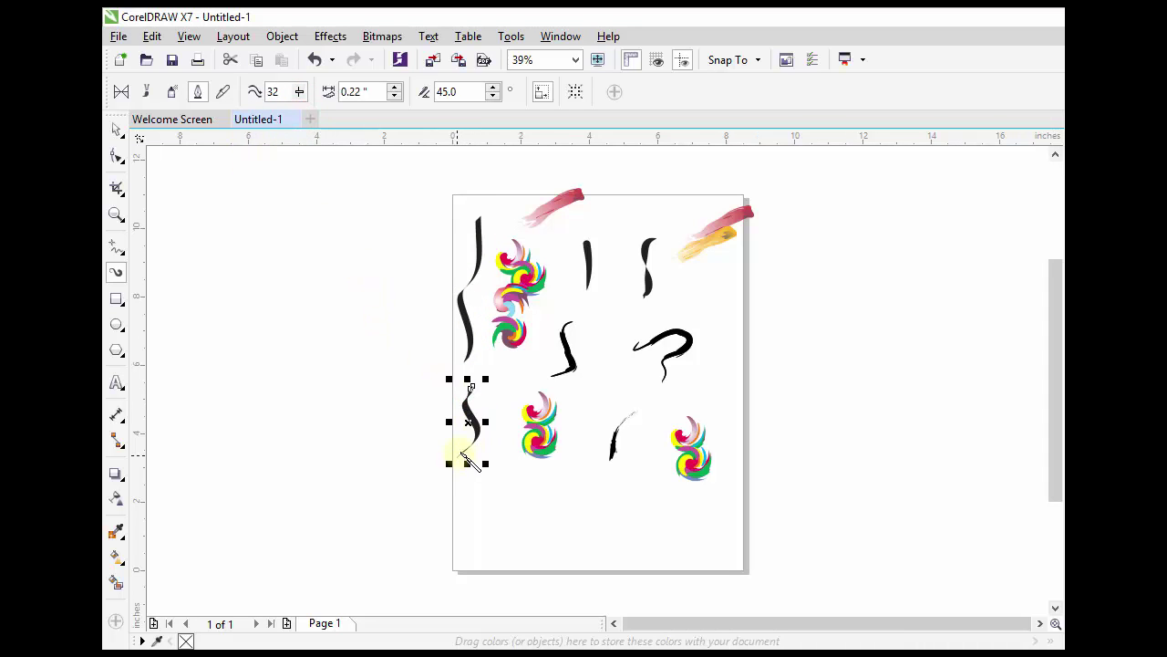
left_click_drag(299, 92, 284, 150)
mouse_move(730, 290)
left_mouse_down()
mouse_move(727, 359)
mouse_move(718, 390)
left_mouse_up()
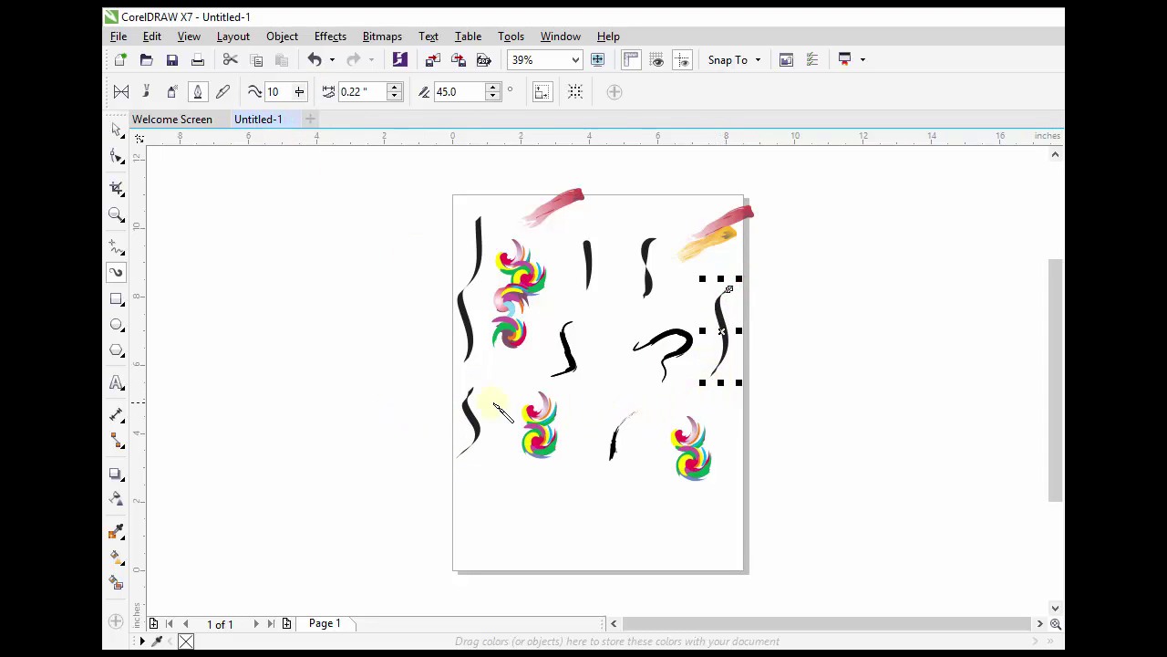
left_click(116, 129)
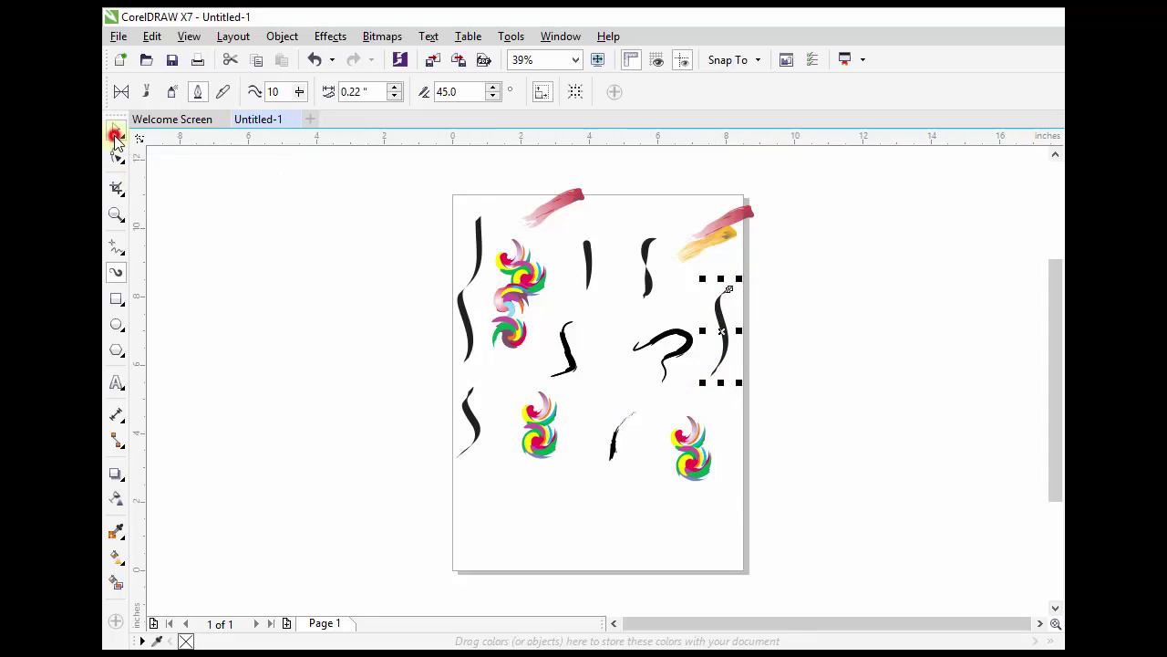
left_click(274, 195)
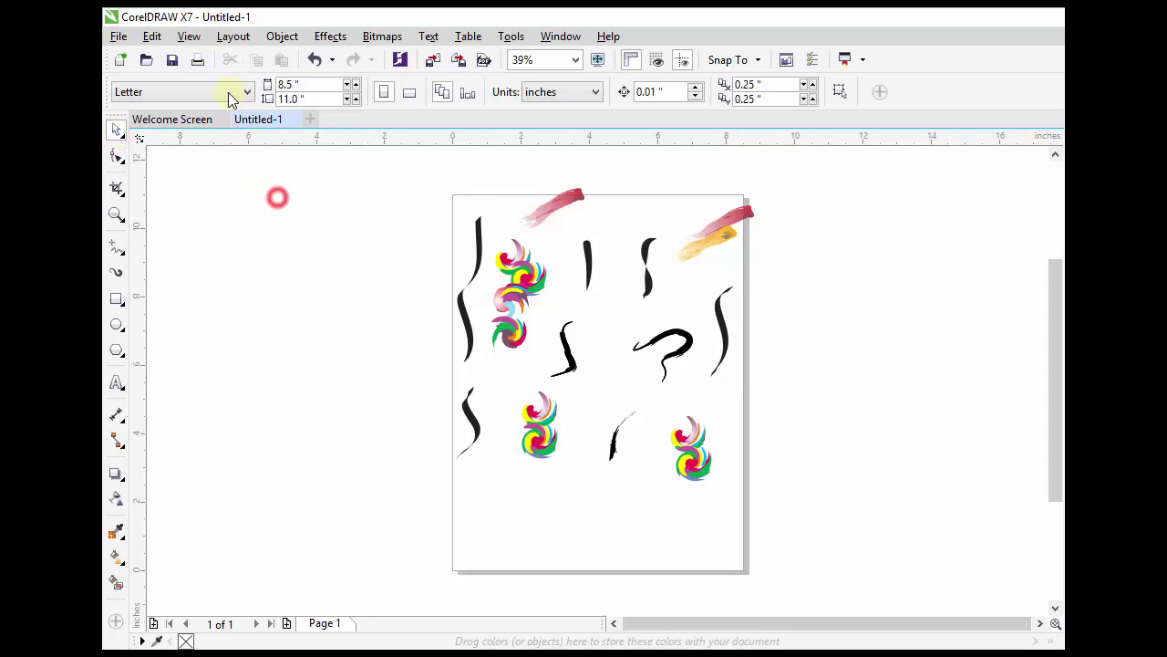
Step: In Pressure mode, draw a thick lower-right stroke, raise smoothing to 71, and draw another near the bottom centre
left_click(116, 271)
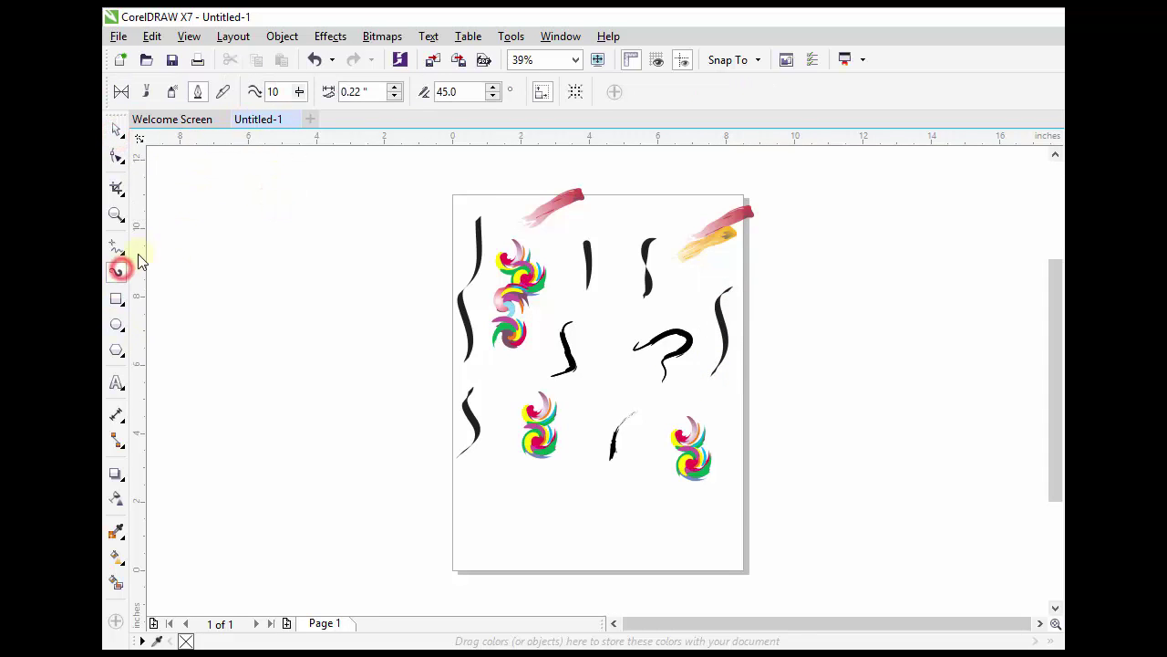
left_click(225, 91)
mouse_move(742, 388)
left_mouse_down()
mouse_move(729, 463)
mouse_move(711, 488)
left_mouse_up()
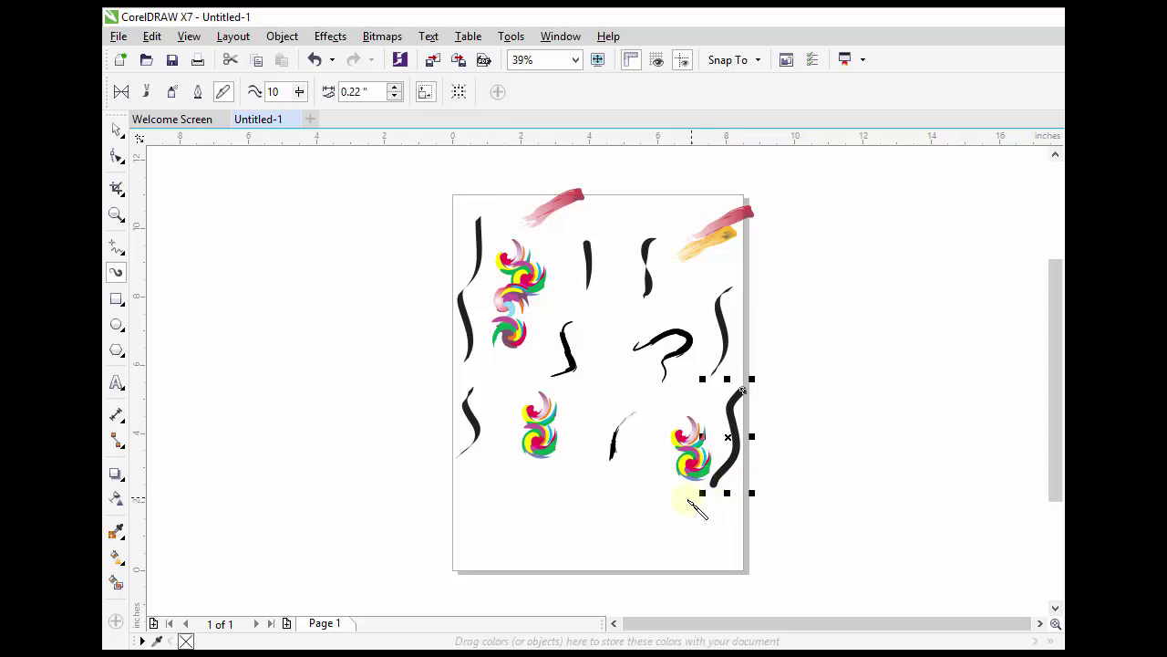
left_click(299, 91)
left_click(304, 116)
left_click_drag(304, 111, 363, 147)
mouse_move(609, 461)
left_mouse_down()
mouse_move(575, 510)
mouse_move(575, 567)
left_mouse_up()
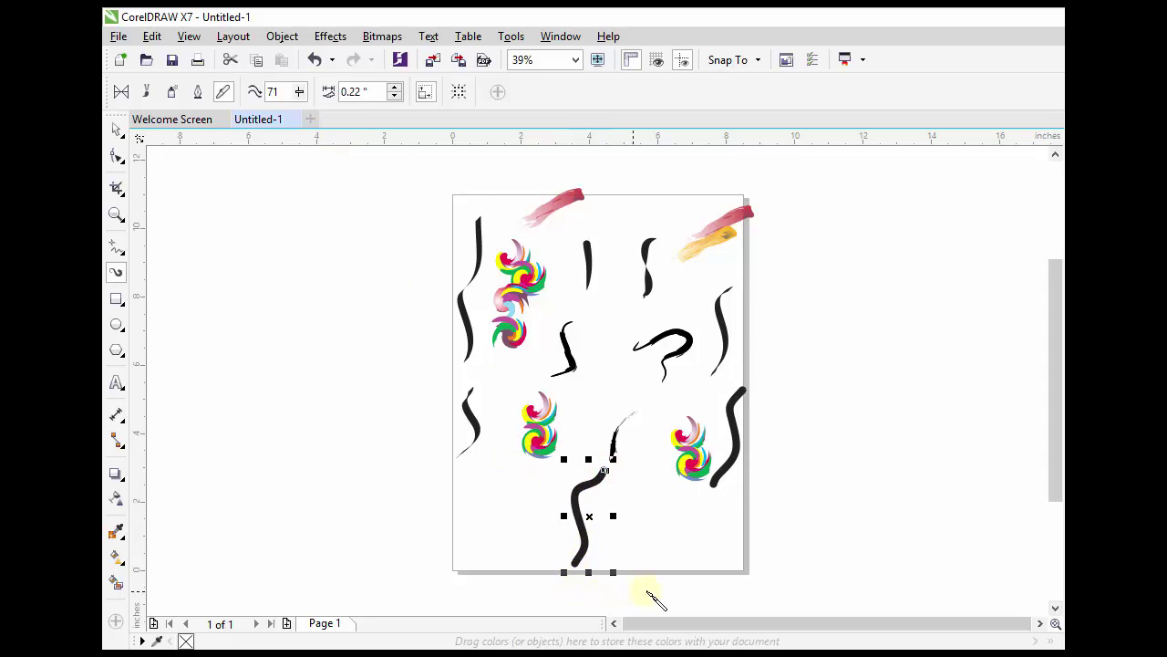